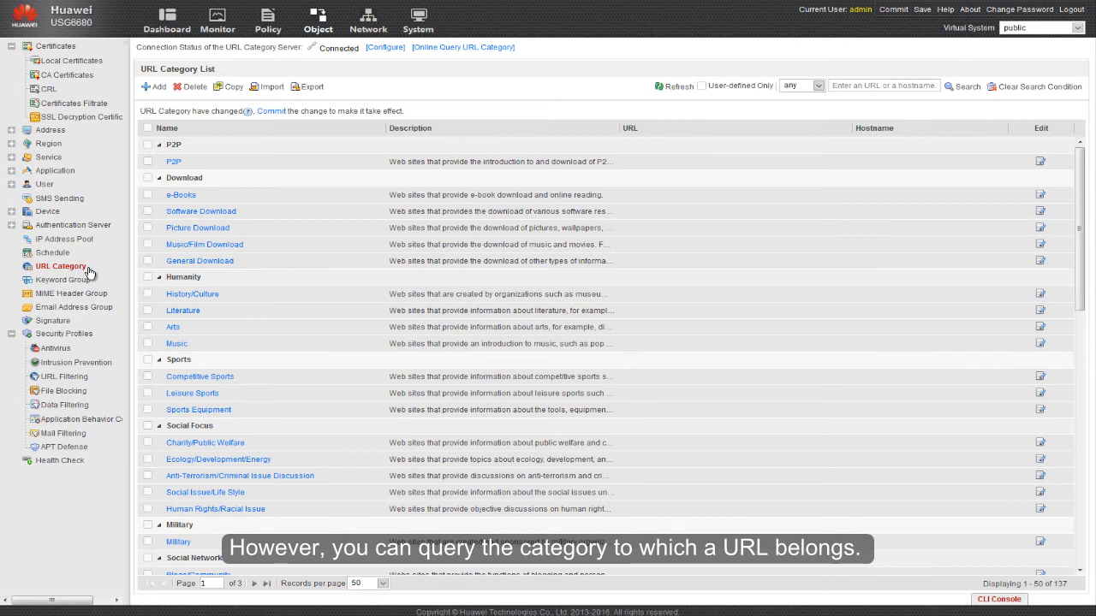
click(890, 85)
text(www.google.com)
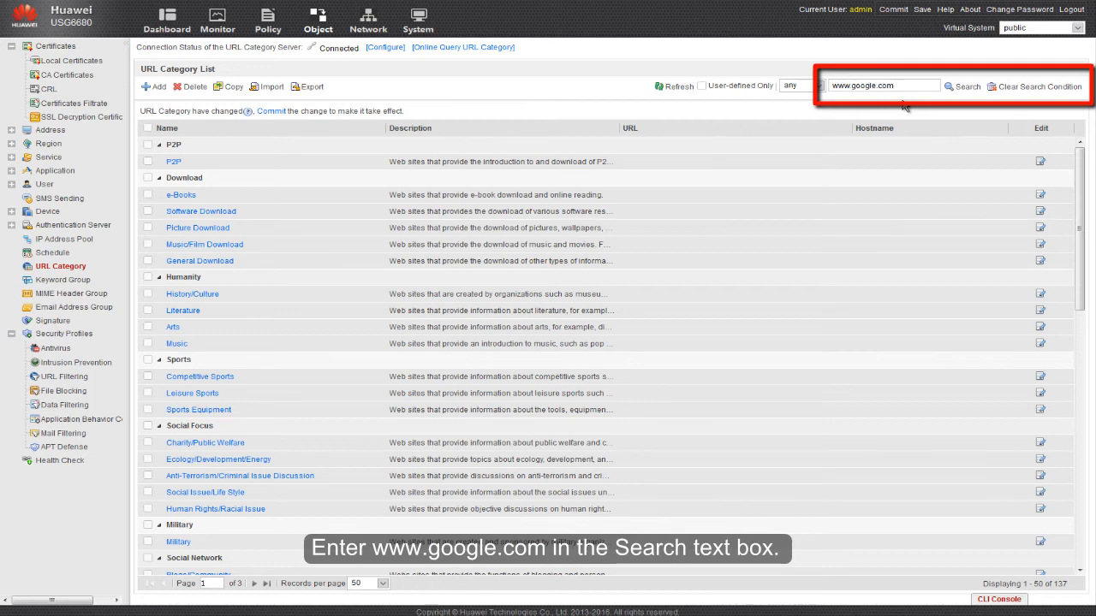
click(950, 90)
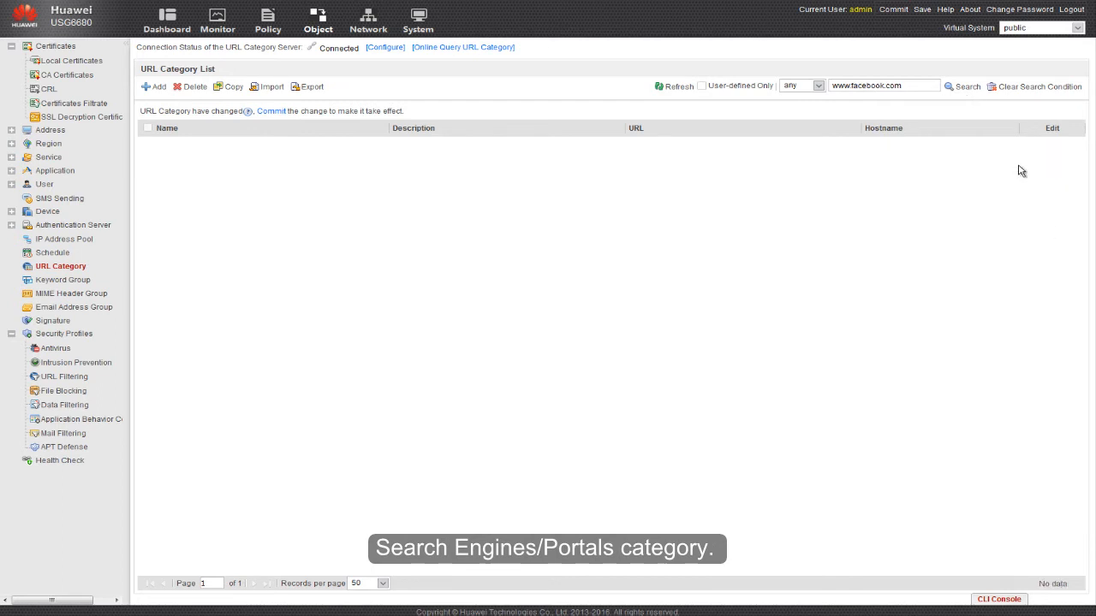
click(964, 87)
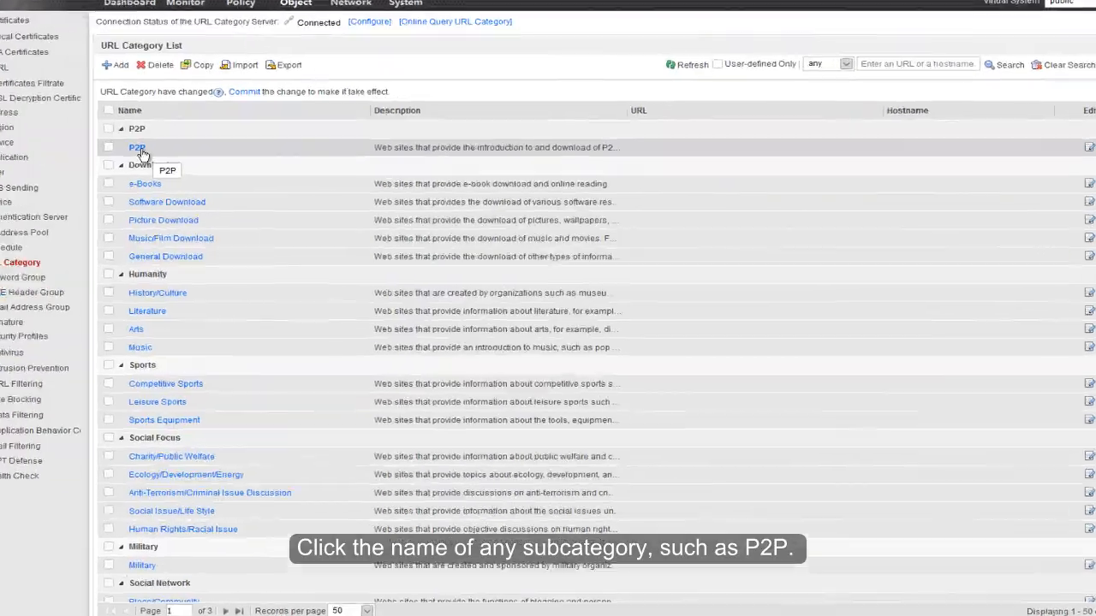
click(137, 149)
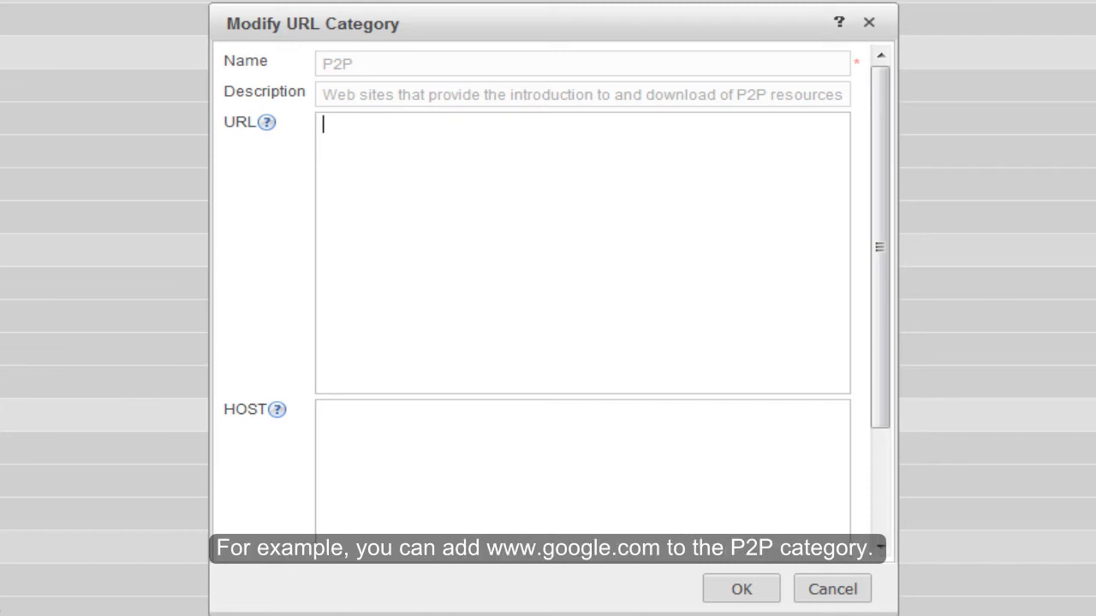
text(www.google.com)
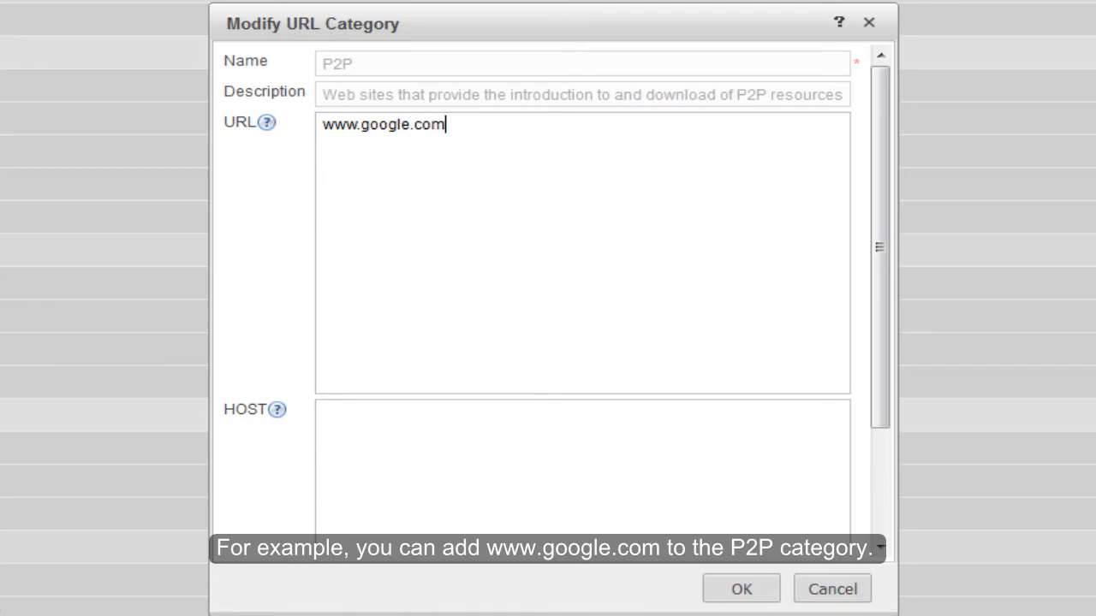
click(718, 589)
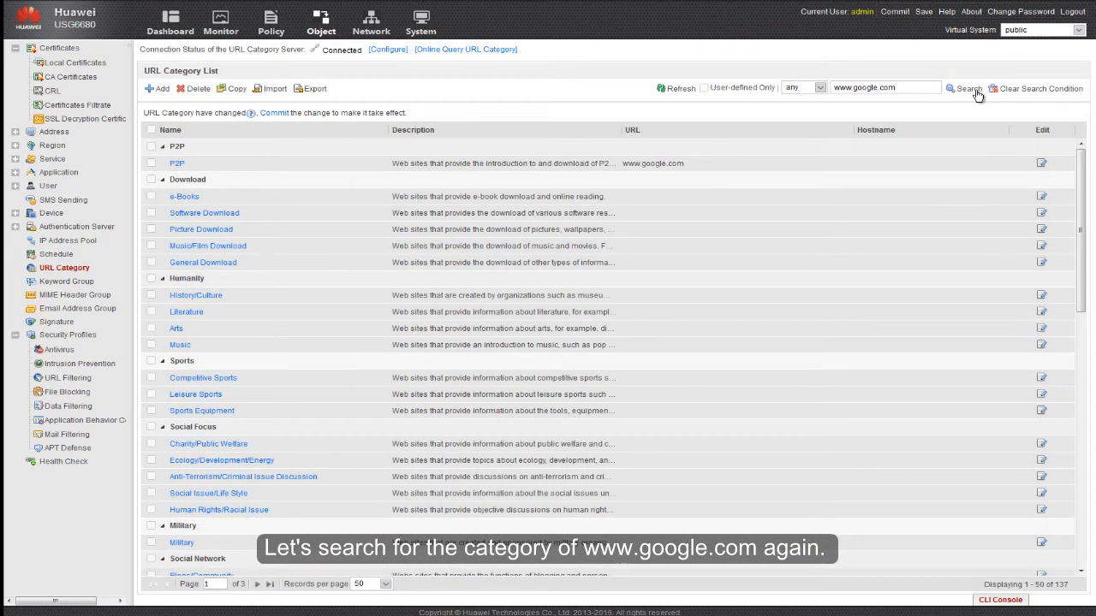
click(976, 90)
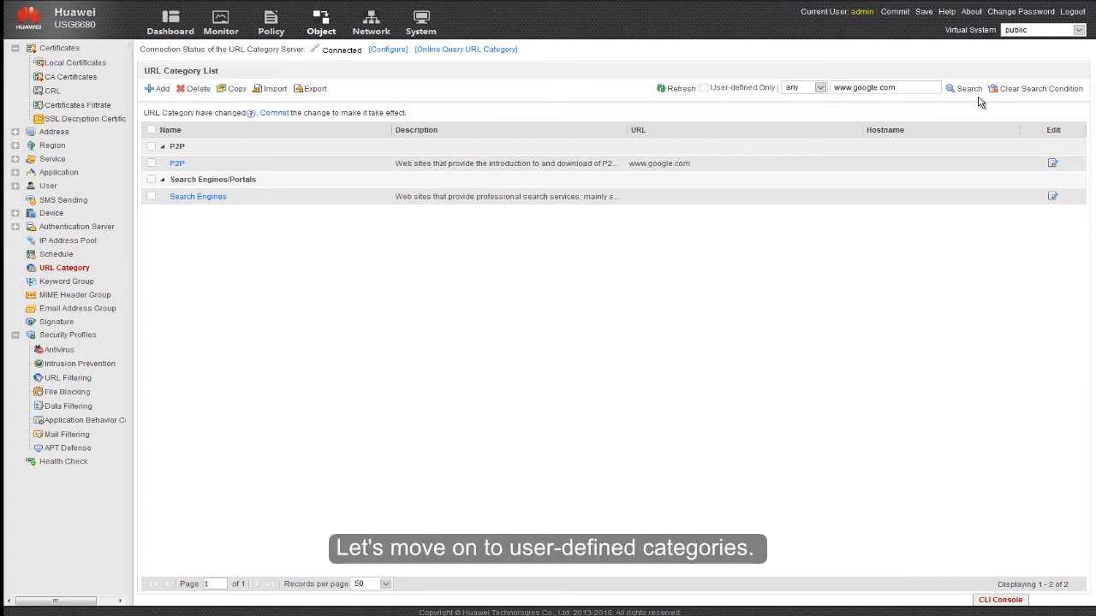
click(159, 91)
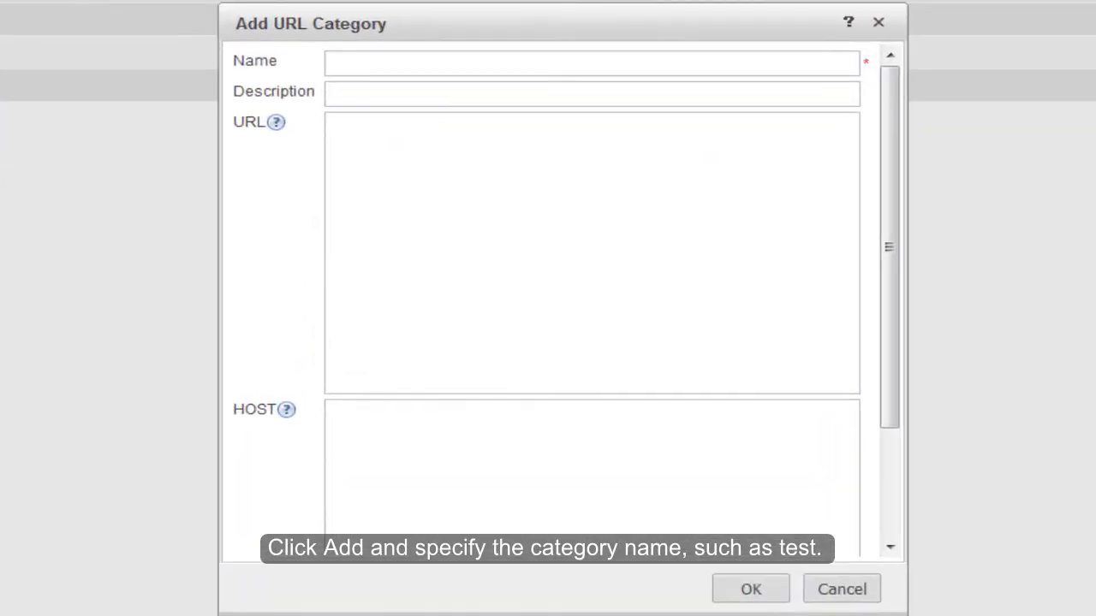
text(test)
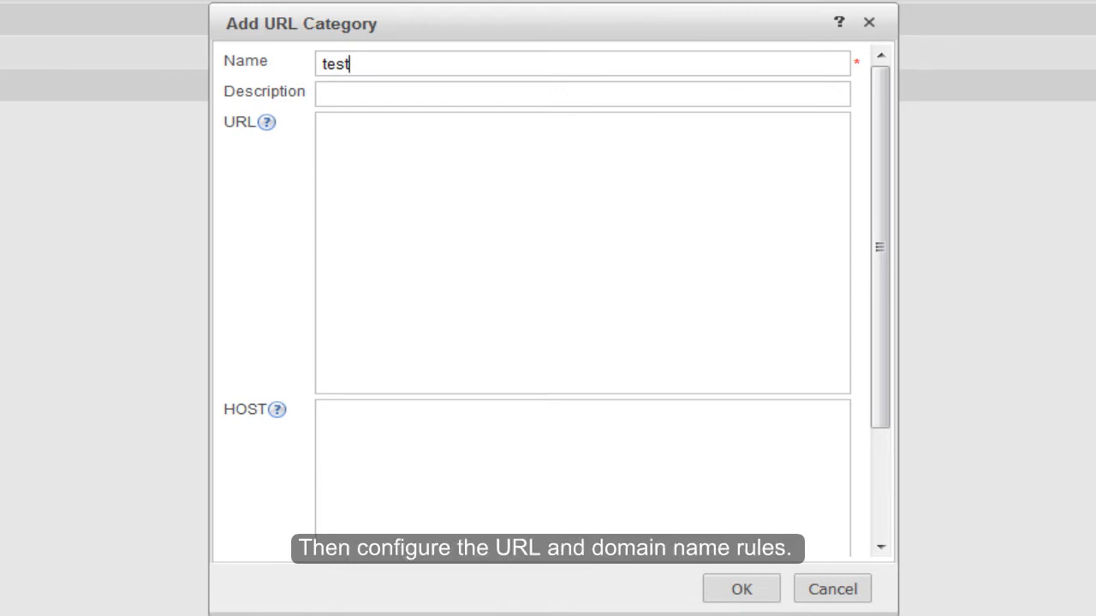
click(323, 124)
text(www.google.com)
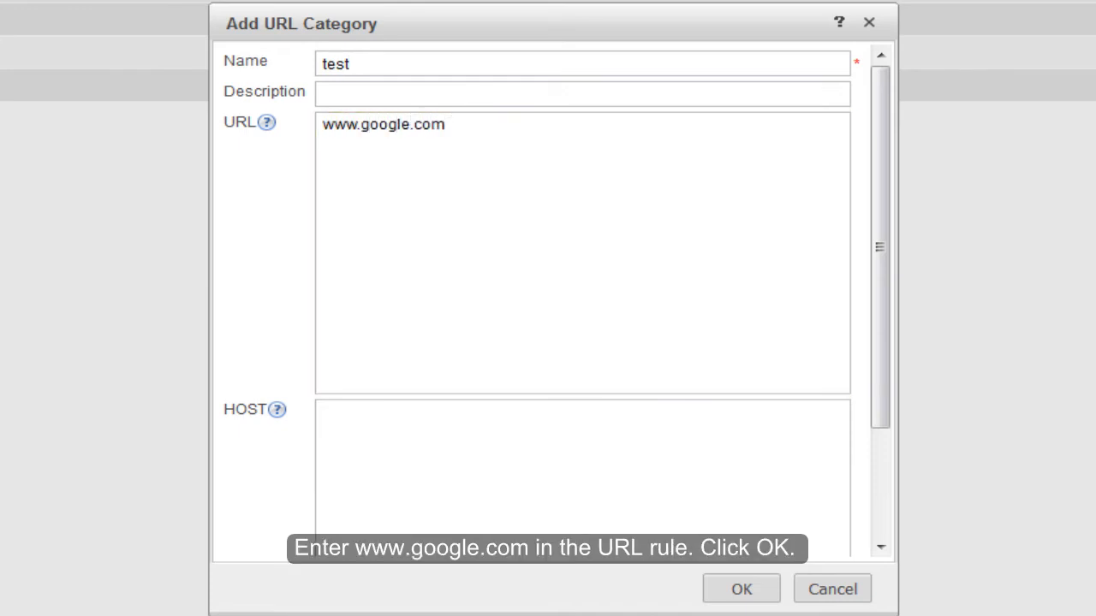
click(741, 589)
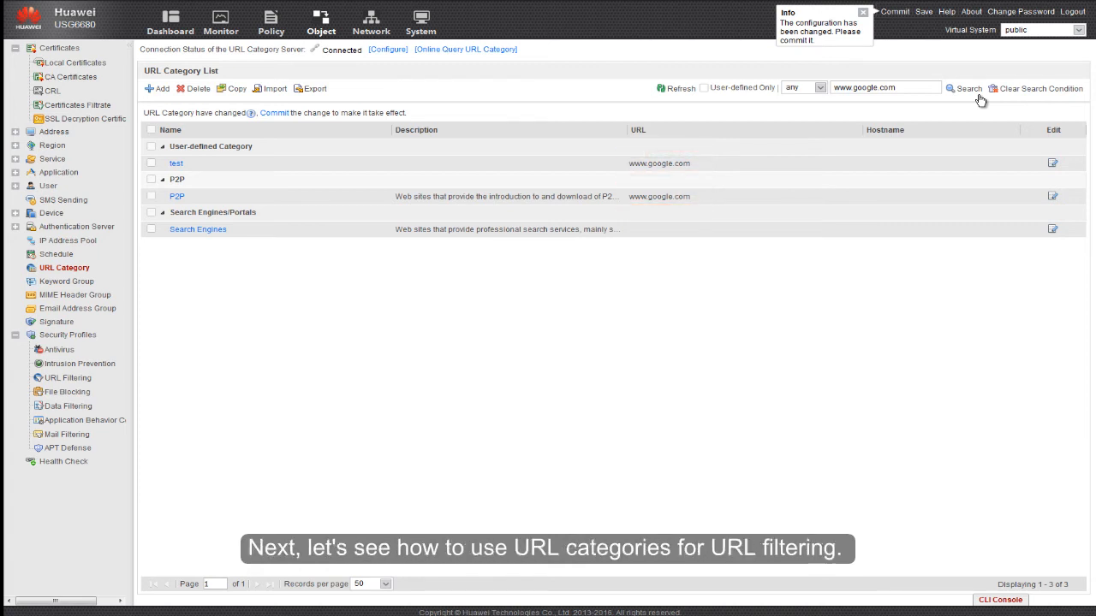
Start a new URL filtering profile in the security profiles and name it test_profile
click(69, 377)
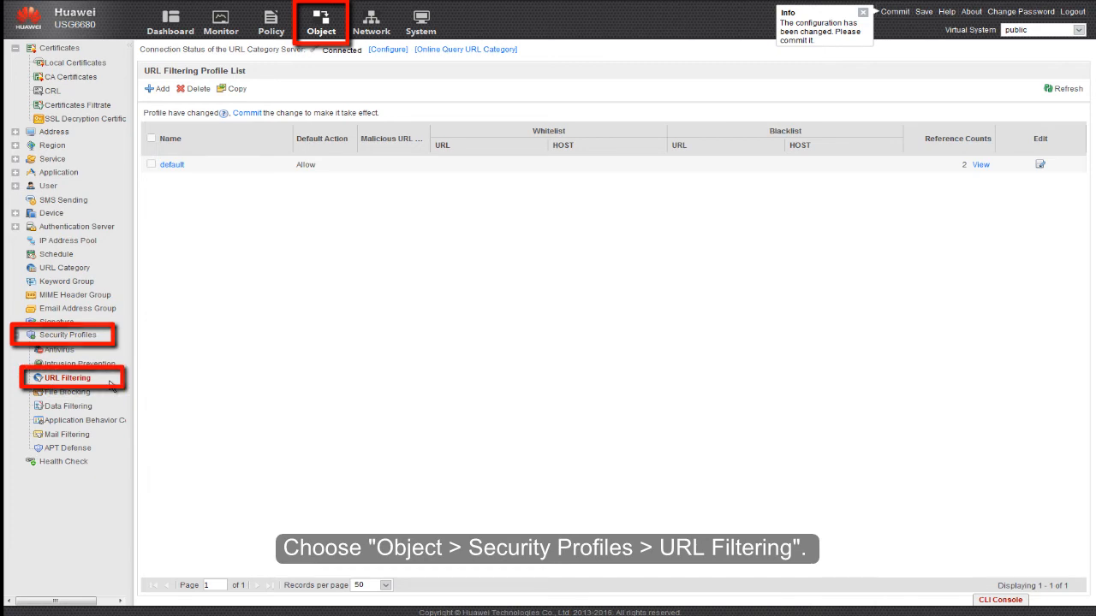
click(161, 89)
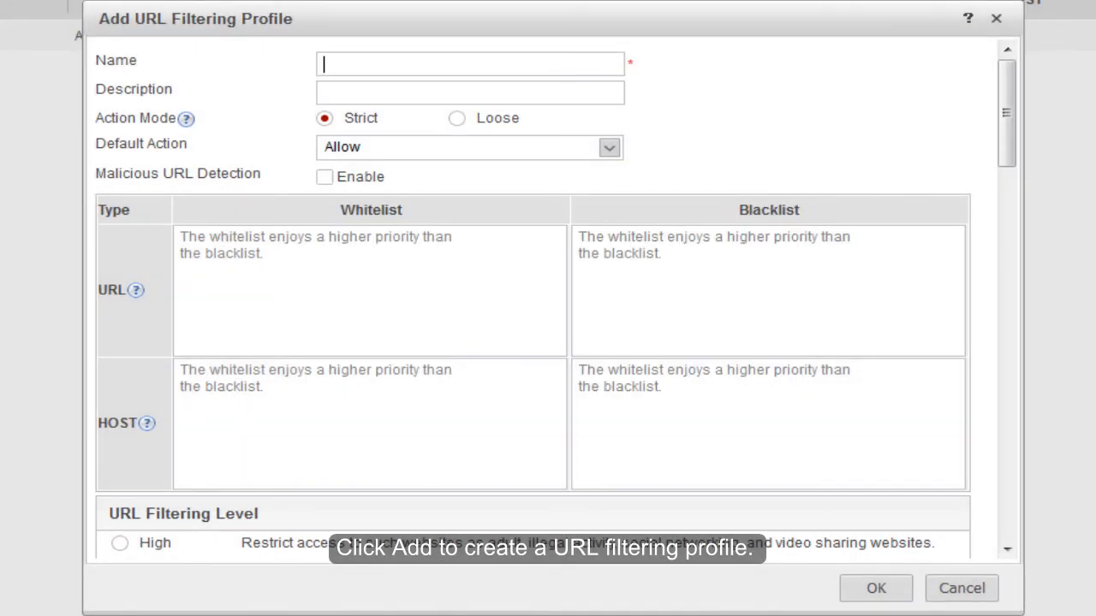
text(test_profile)
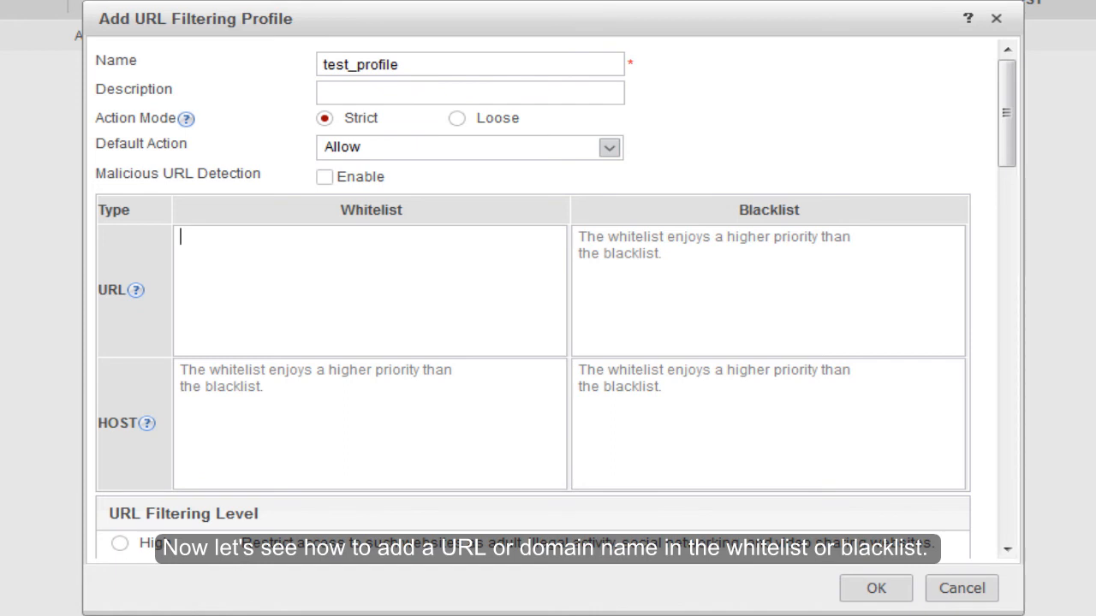
text(www.)
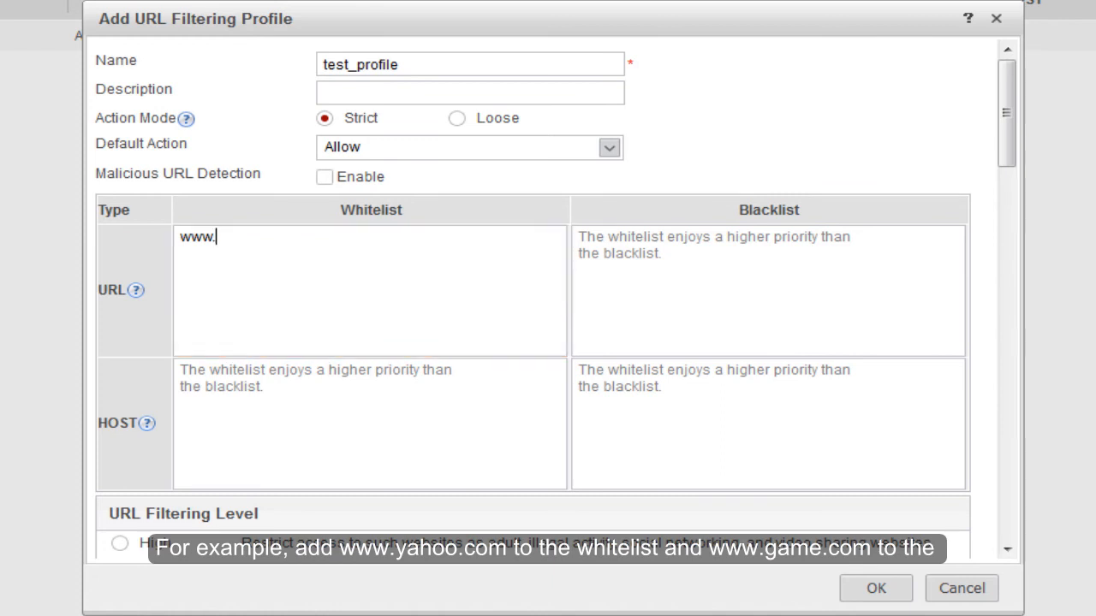
text(yahoo.com)
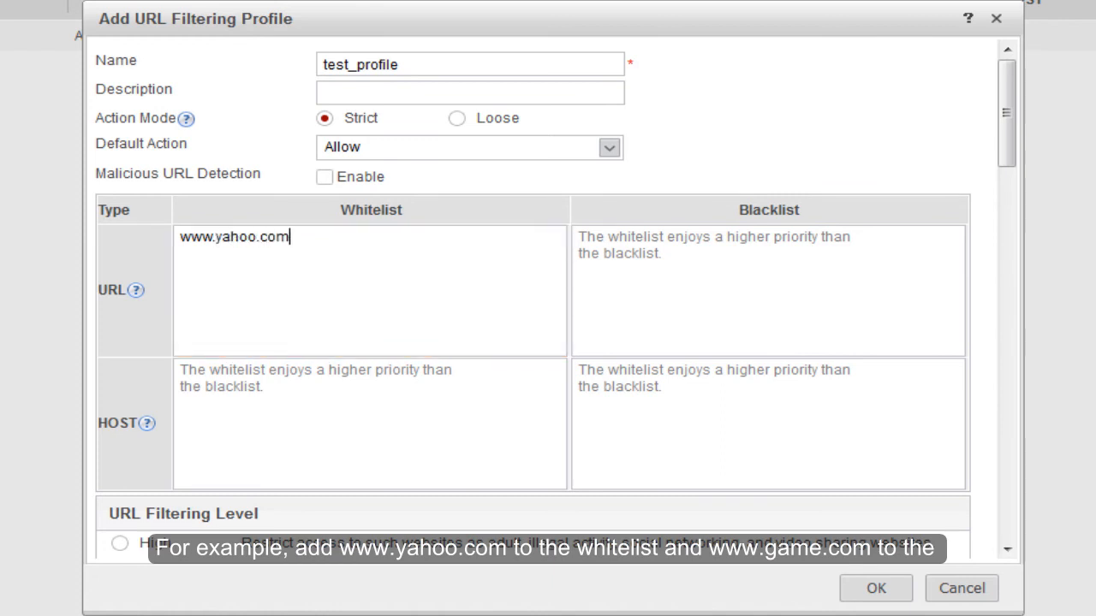
click(761, 306)
text(ww)
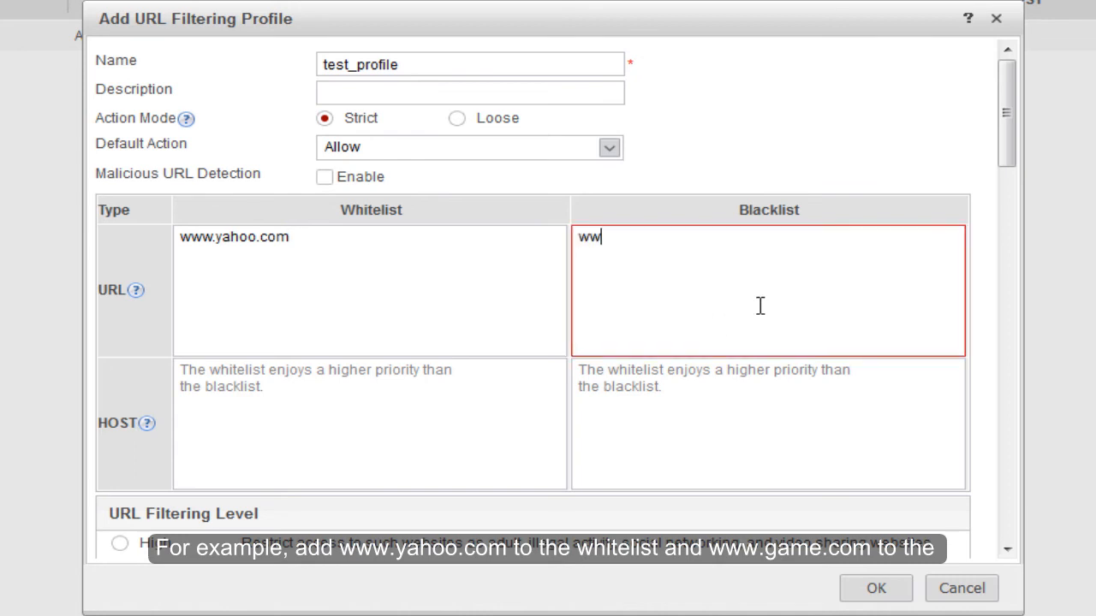
text(w.game.com)
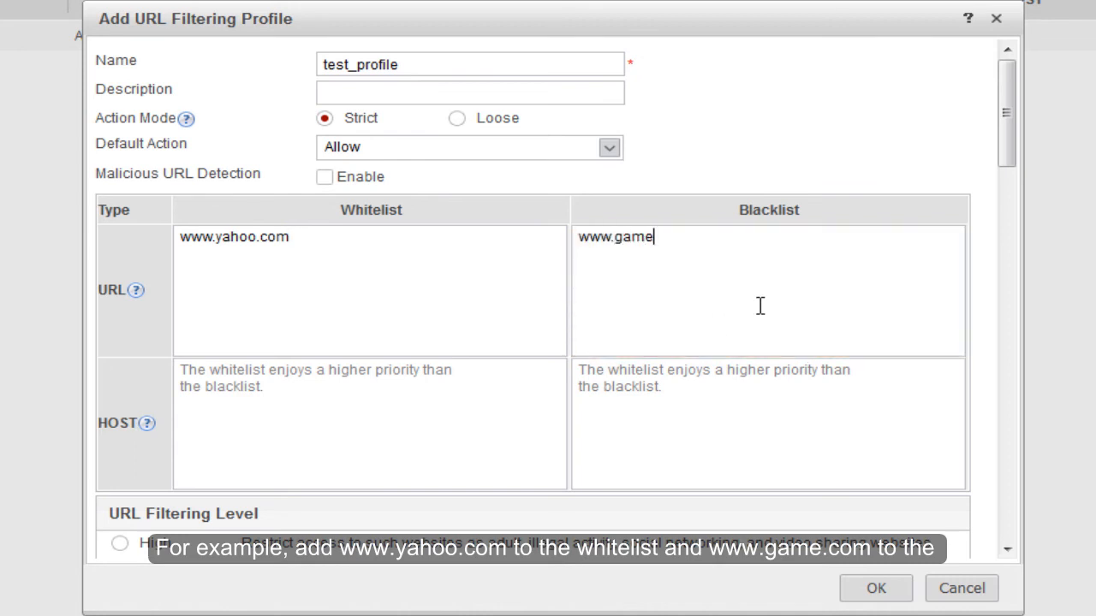
Try the High URL filtering level, set the level to Low, and save the profile
drag(1011, 157, 1026, 246)
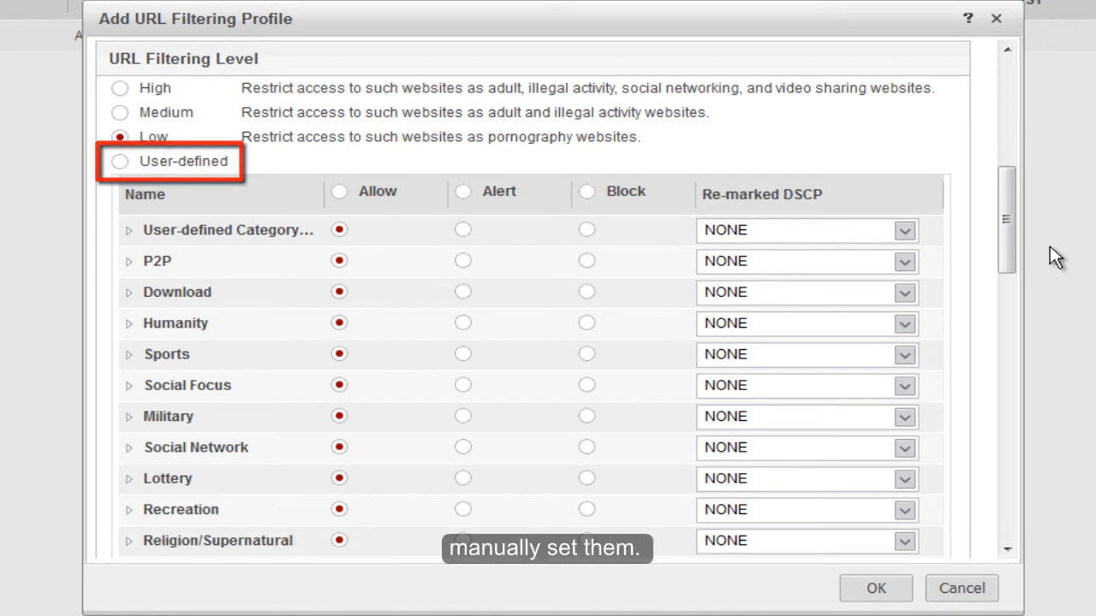
click(120, 90)
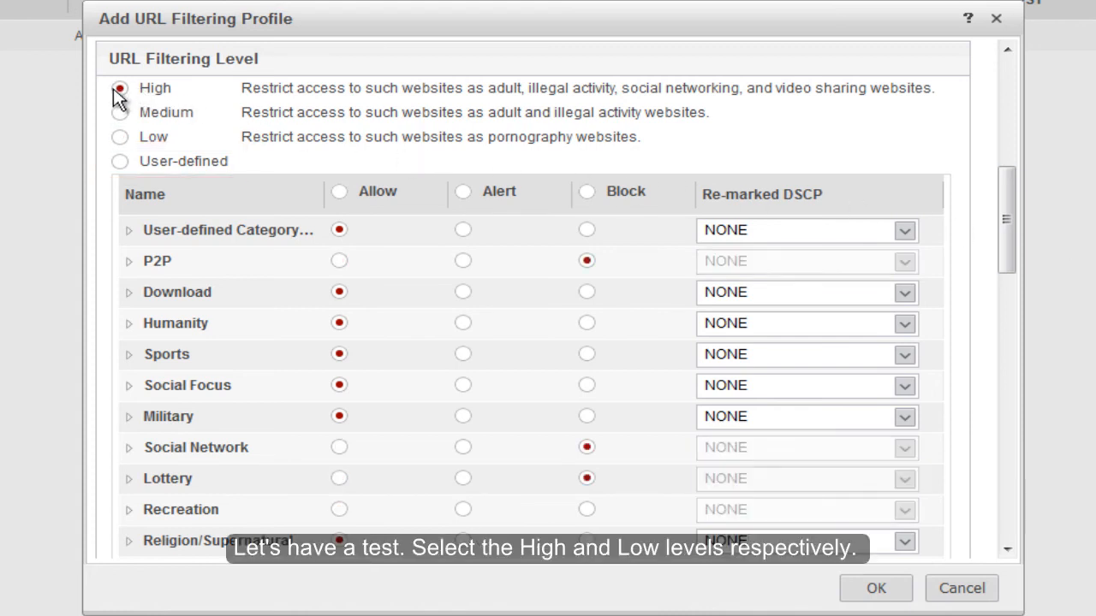
click(120, 139)
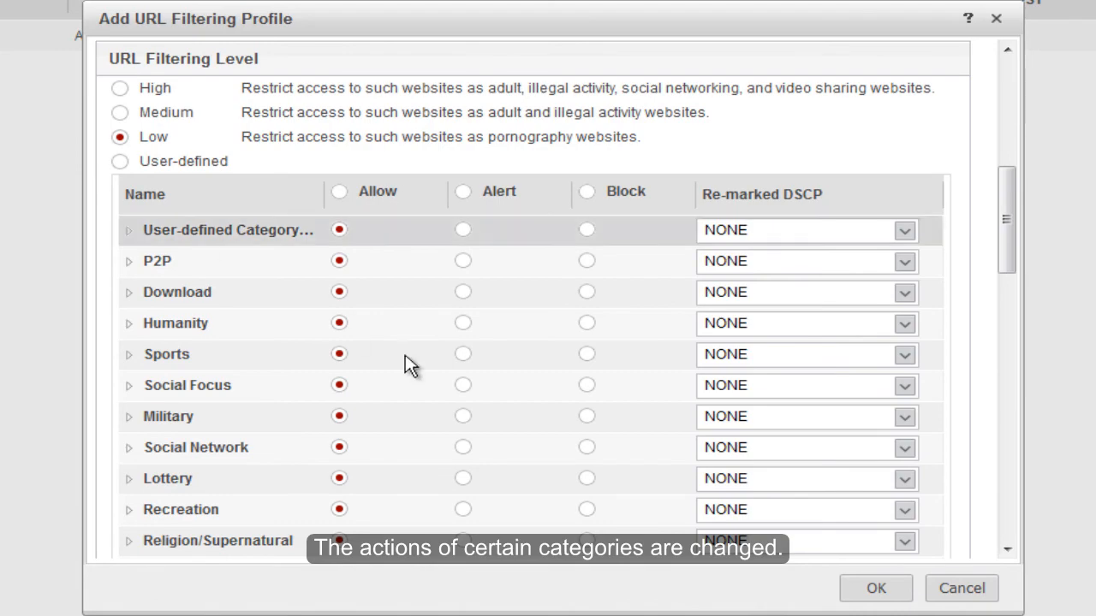
click(852, 588)
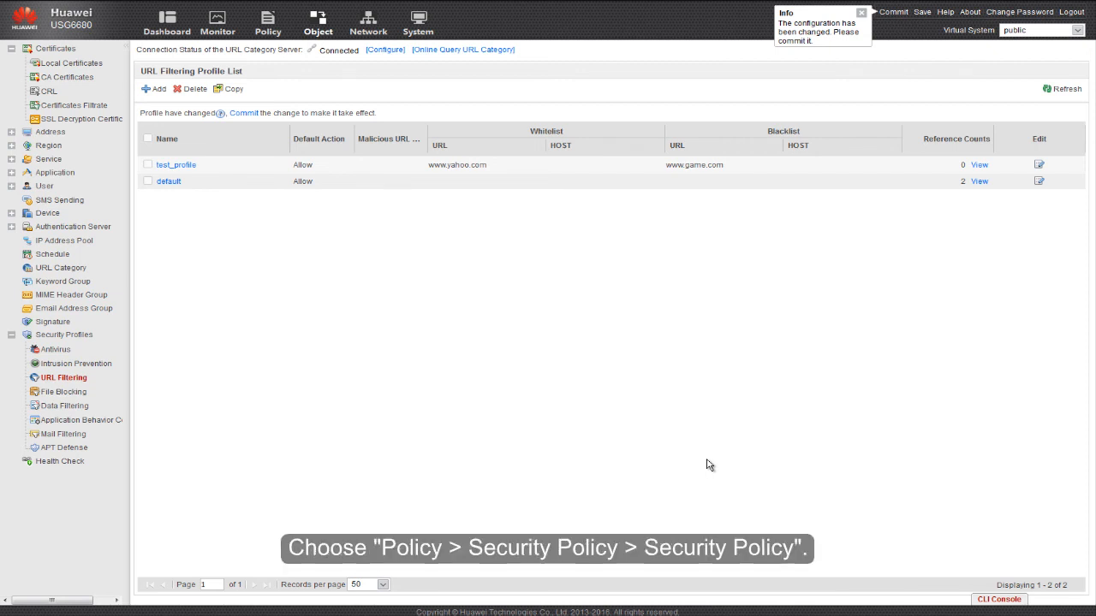
Start a new security policy named sec from source zone trust to destination zone untrust with the action Permit
click(282, 38)
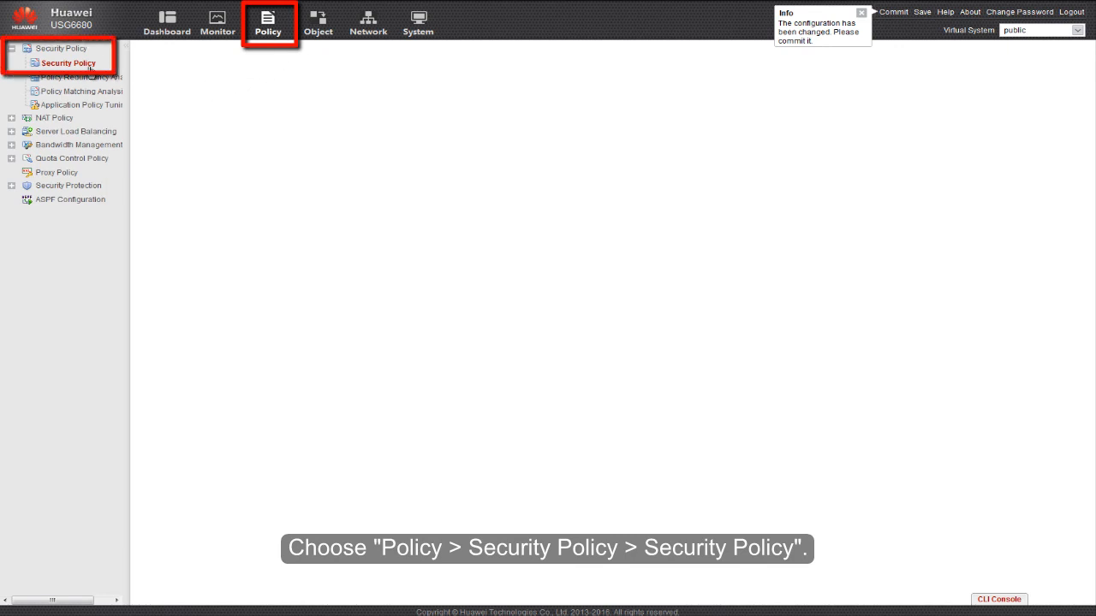
click(159, 71)
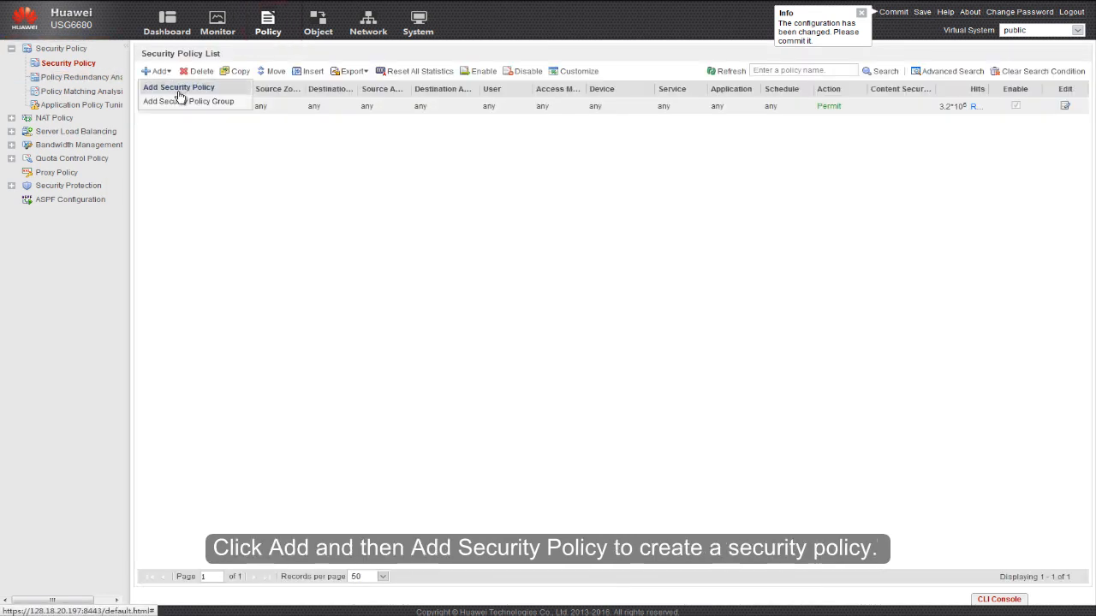
click(179, 89)
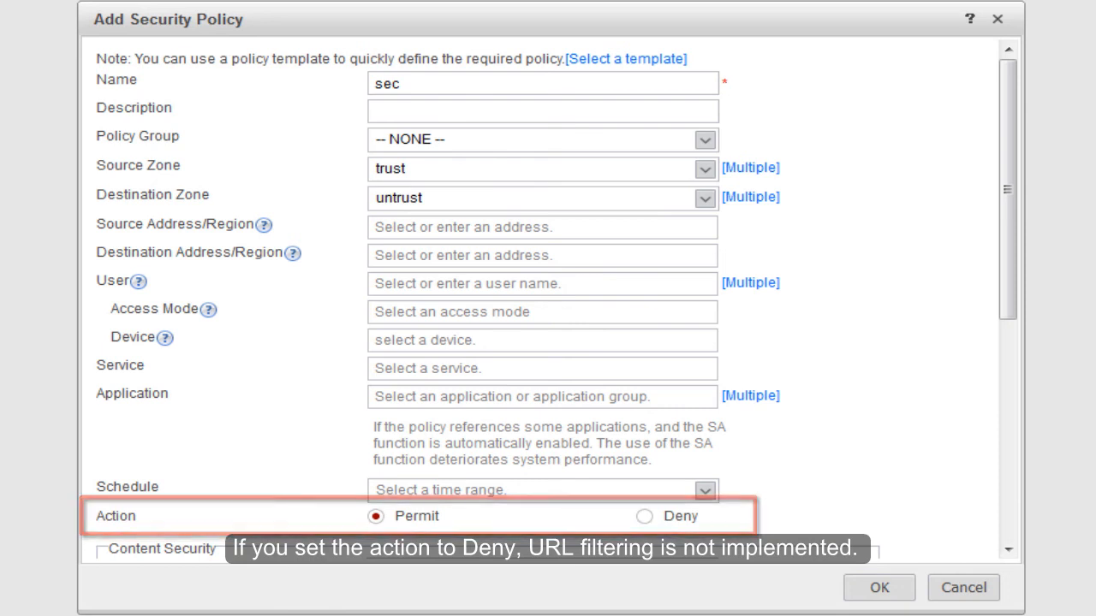
Assign test_profile as the security policy's URL filtering profile, save the policy, and commit the configuration
drag(1014, 310, 1037, 548)
click(703, 243)
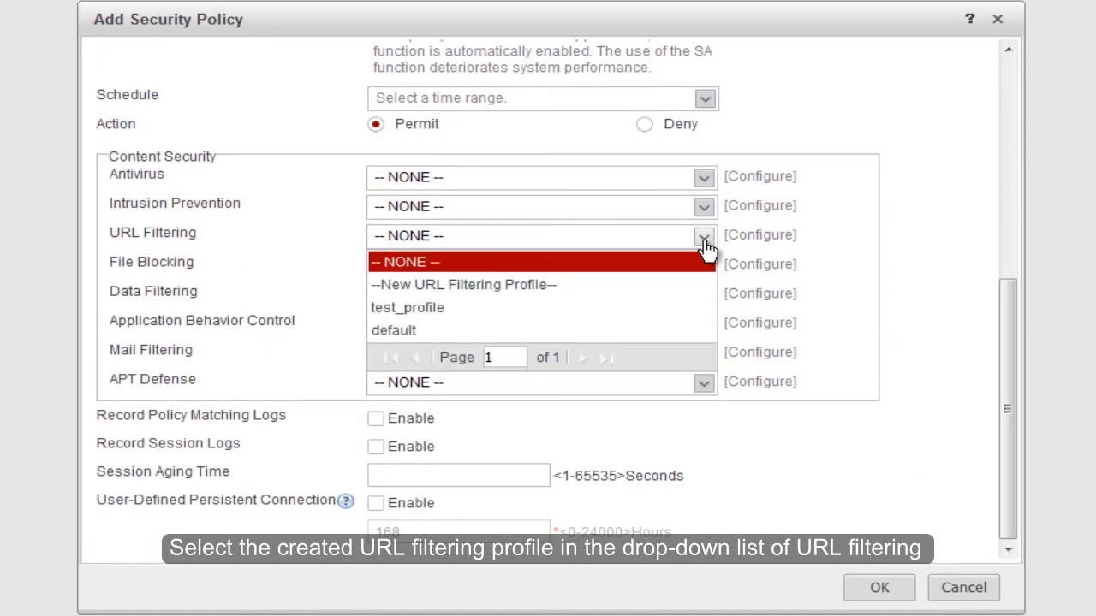
click(687, 312)
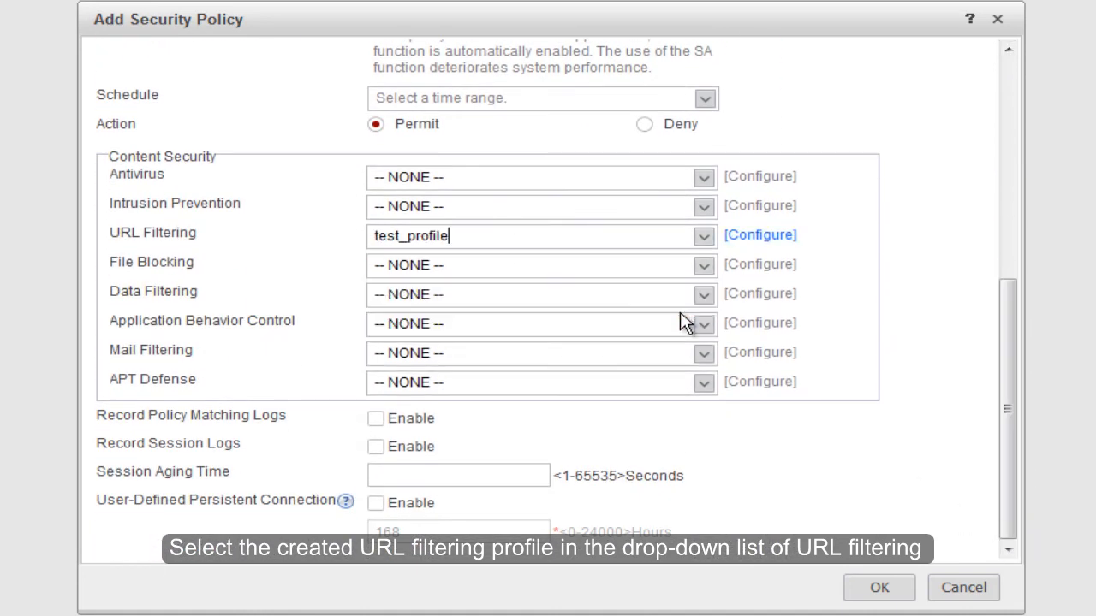
click(890, 595)
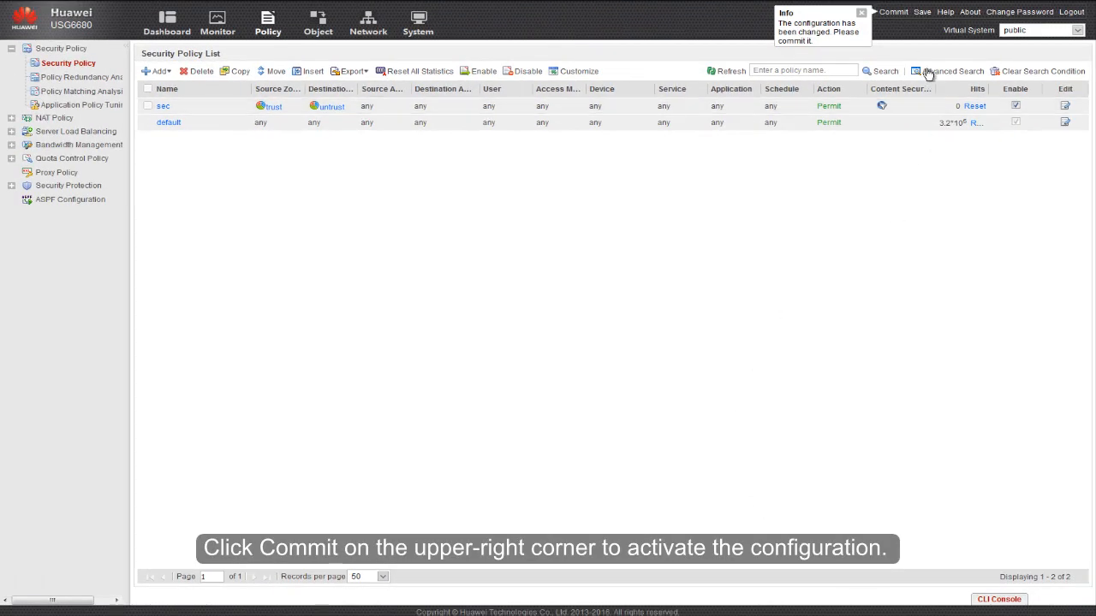
click(897, 13)
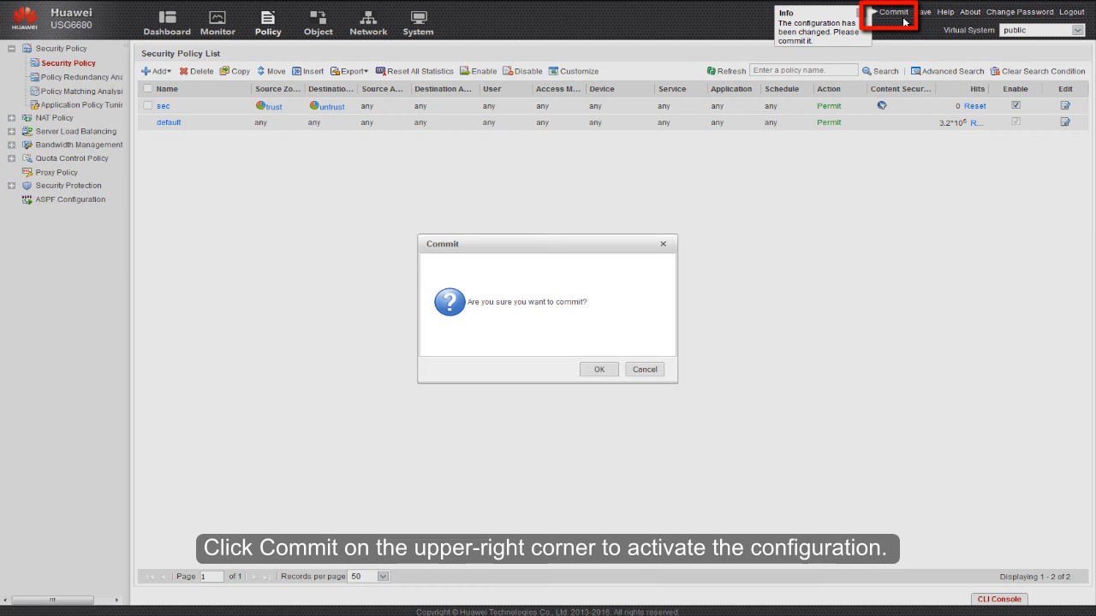
click(604, 369)
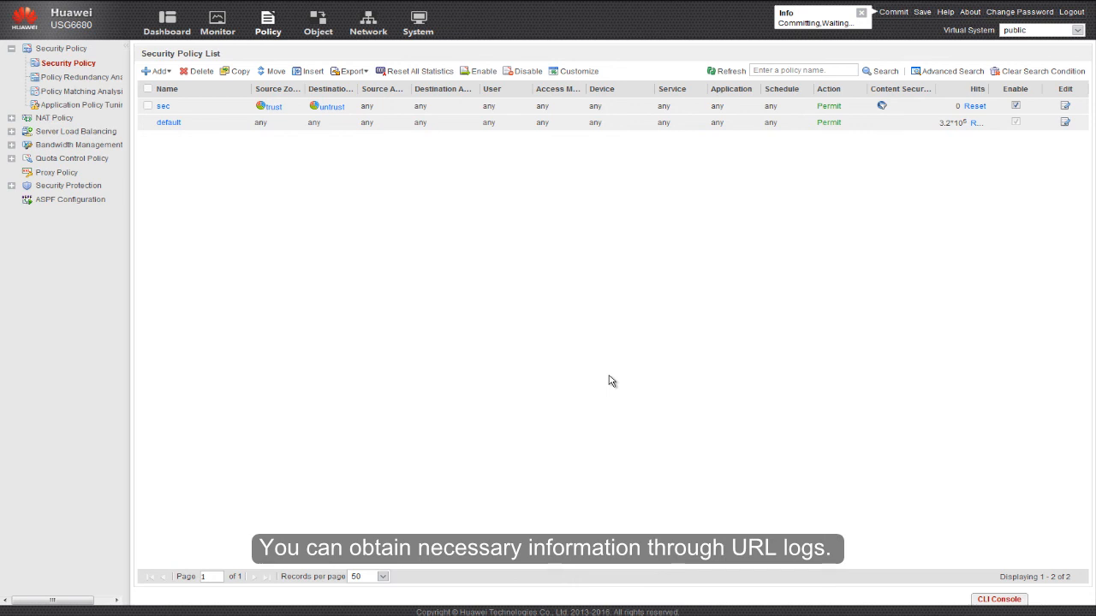
Show the list of URL logs in the monitoring area
click(229, 37)
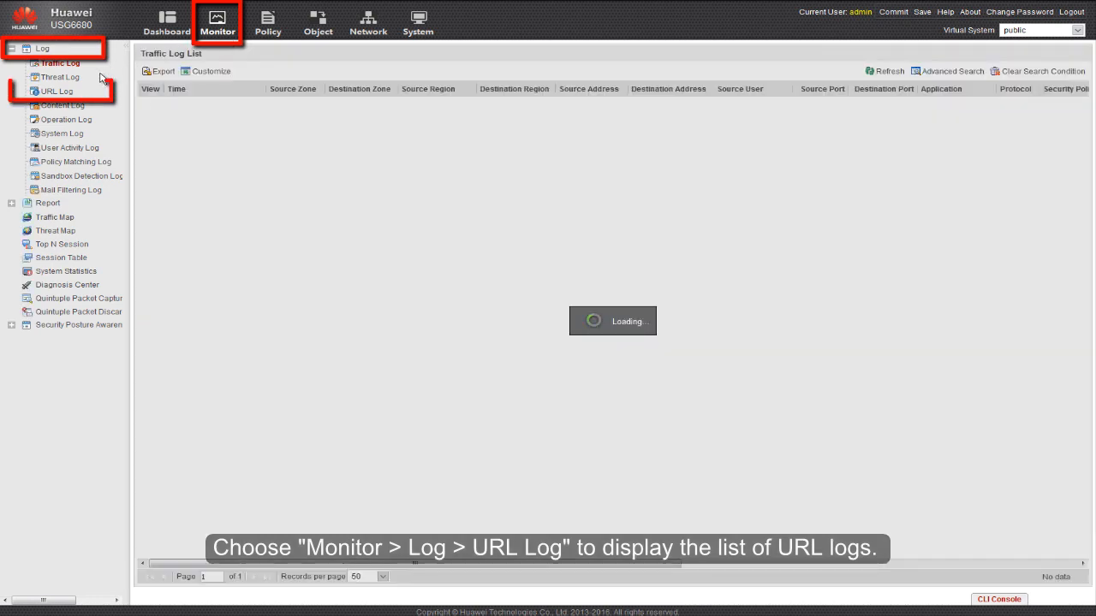
click(74, 94)
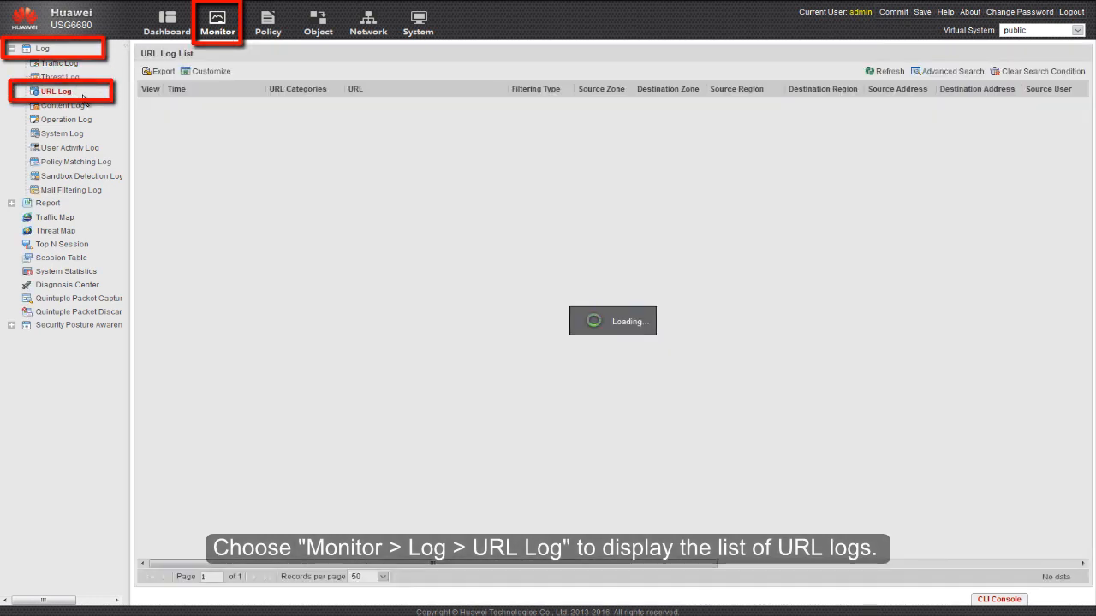